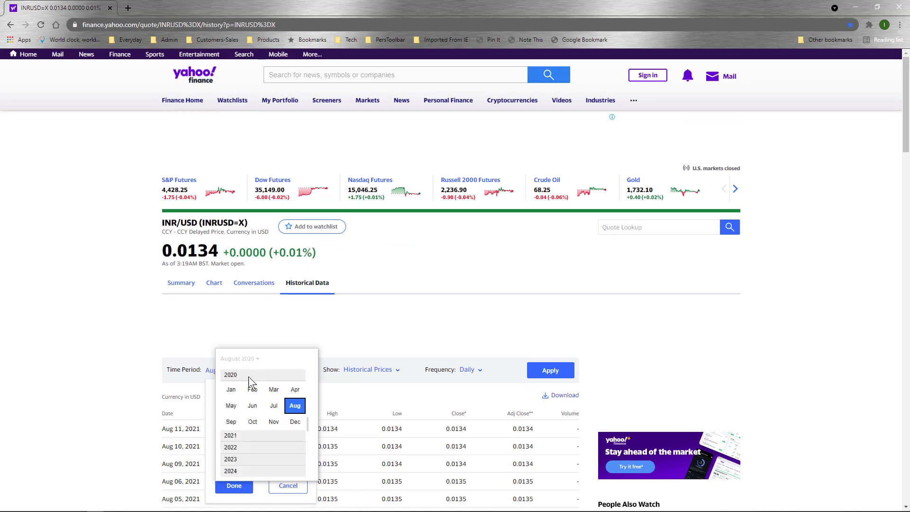
Set the start date of the INR/USD historical data period to 01/01/2015.
scroll(250, 376, up, 2)
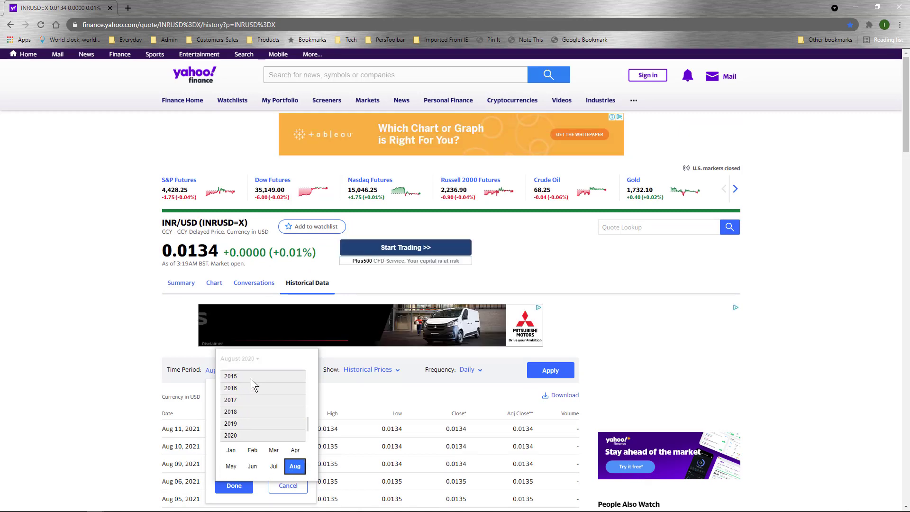
click(250, 378)
click(230, 394)
click(267, 390)
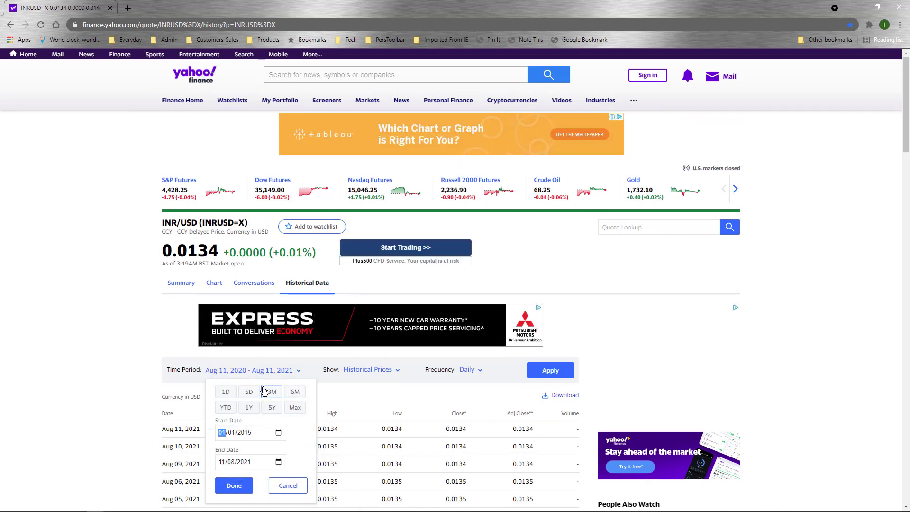
Set the end date to 31/12/2019 and apply the time period to the historical prices.
click(279, 463)
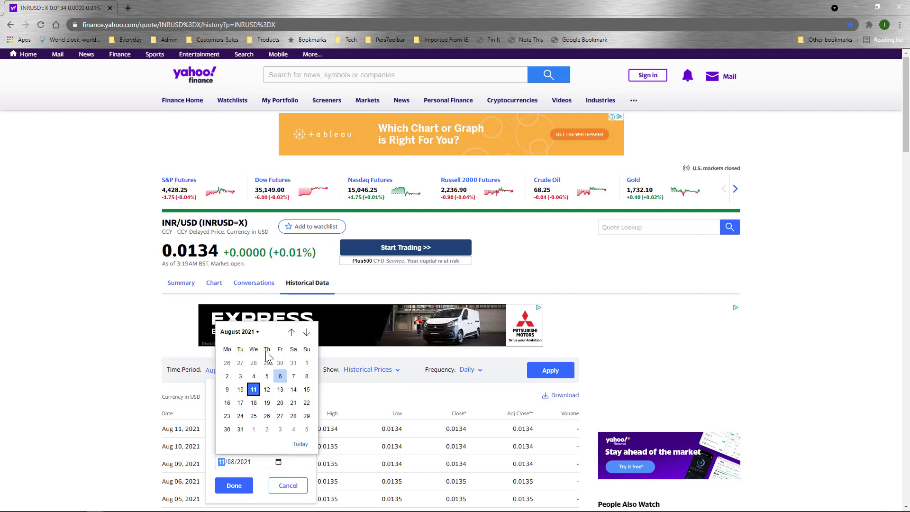
click(242, 331)
click(251, 348)
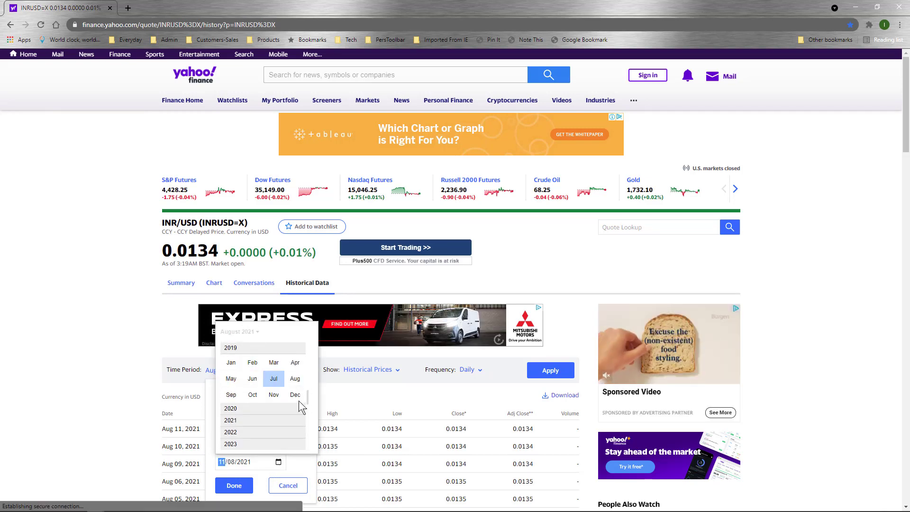
click(299, 400)
click(243, 425)
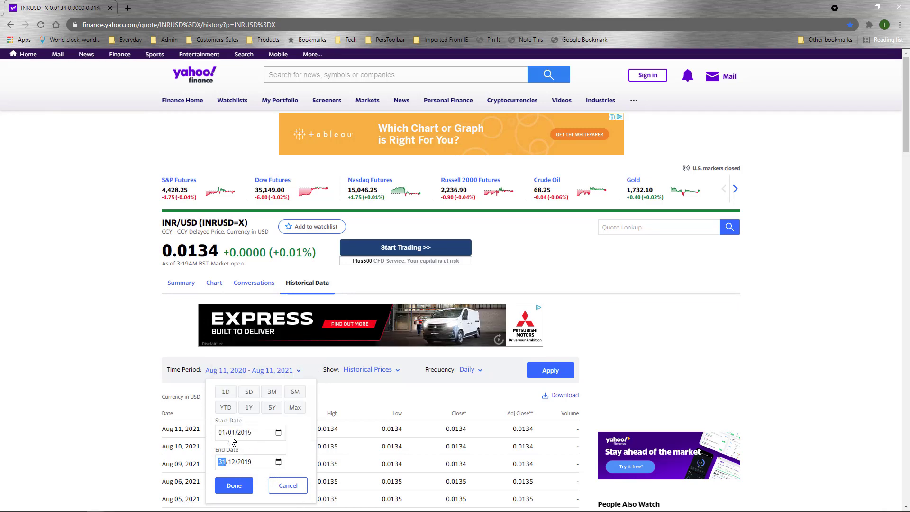
click(236, 480)
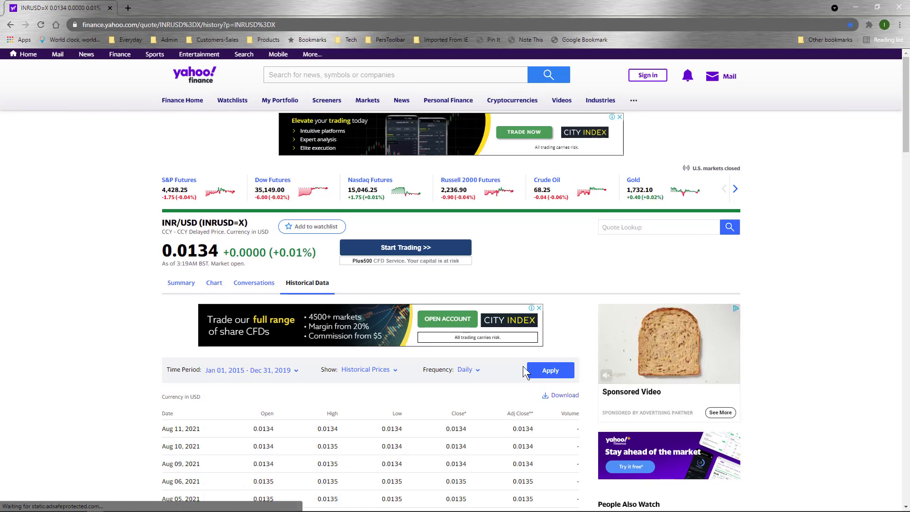
click(546, 376)
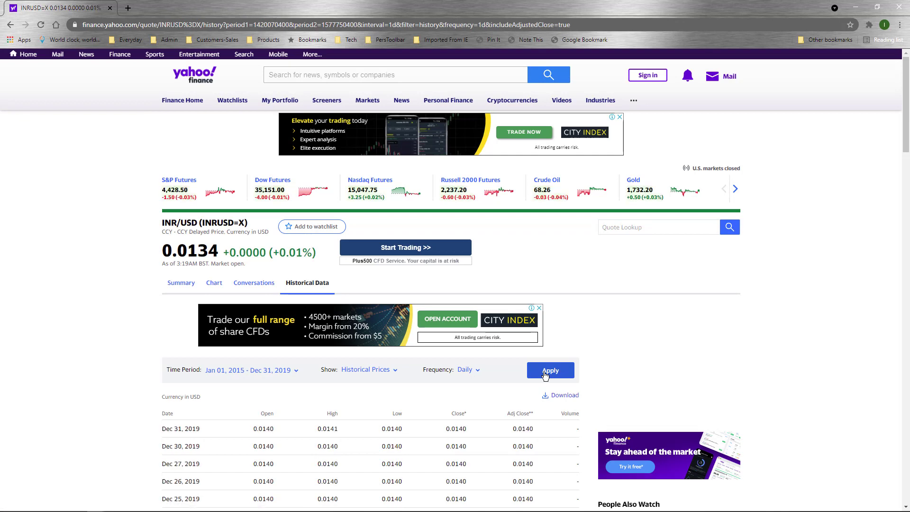
Copy the link address of the download for the filtered INR/USD historical prices.
scroll(216, 351, down, 4)
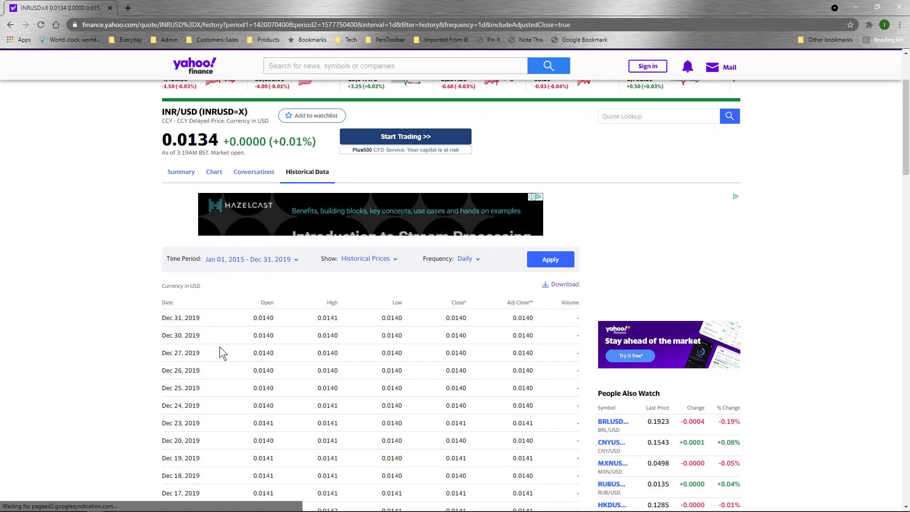
scroll(125, 310, down, 20)
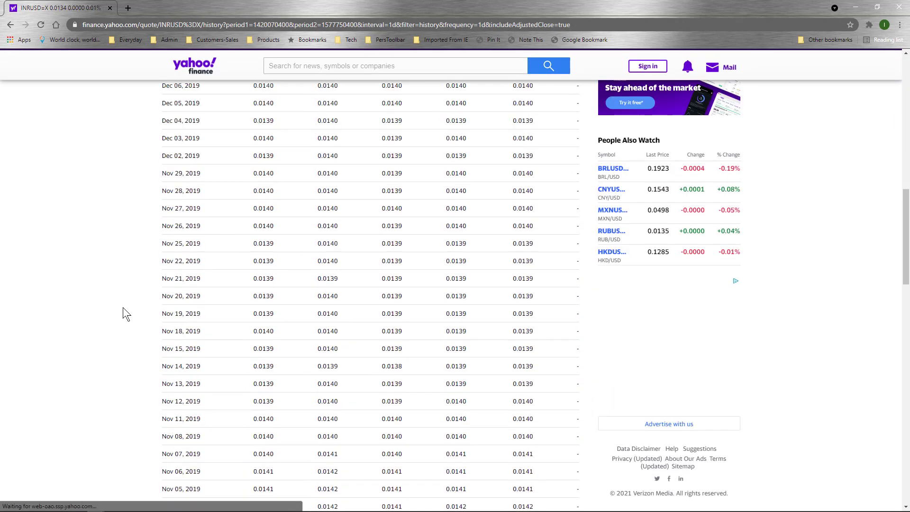
scroll(123, 307, up, 20)
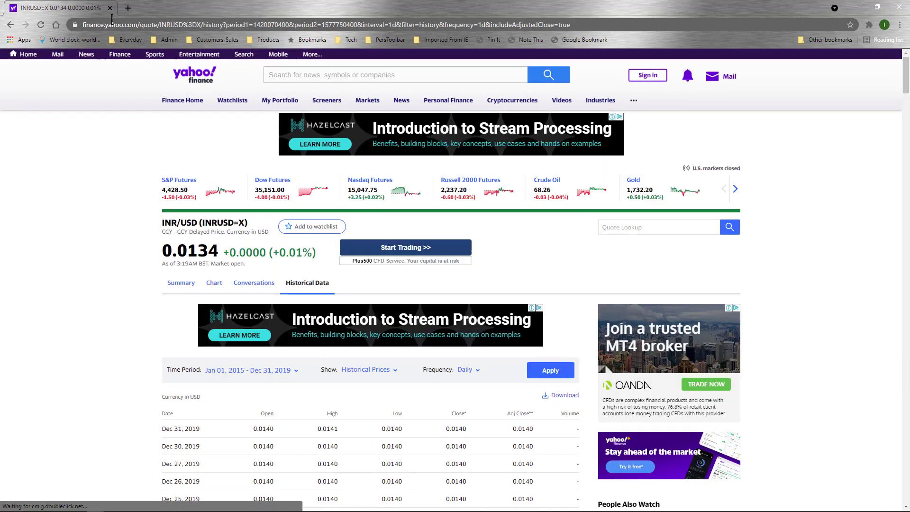
click(112, 21)
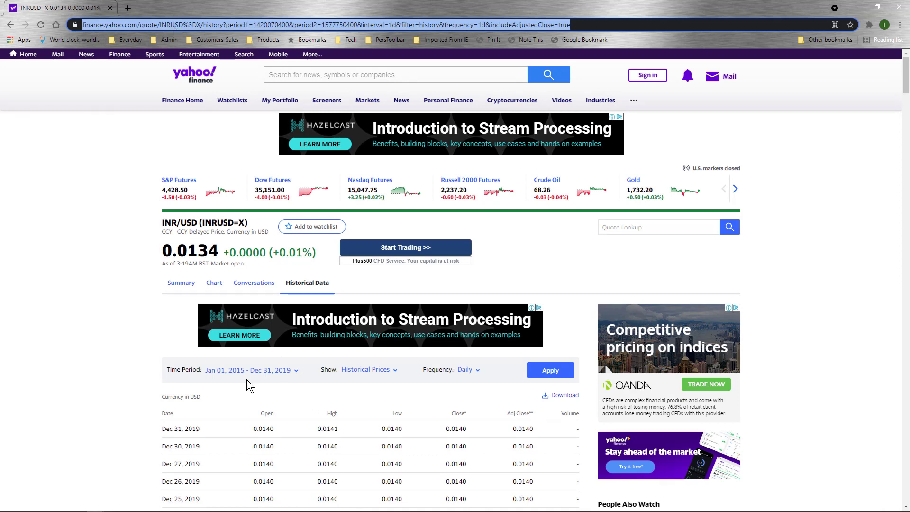
right_click(564, 400)
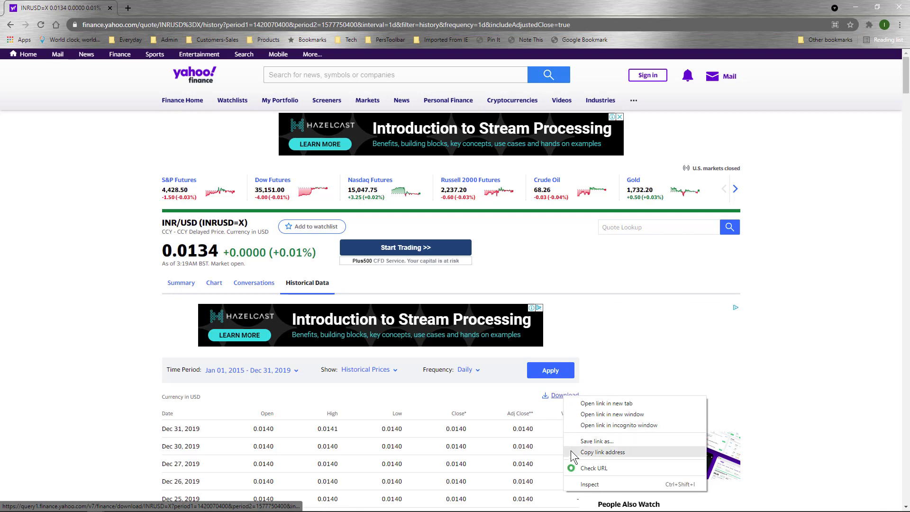
click(603, 452)
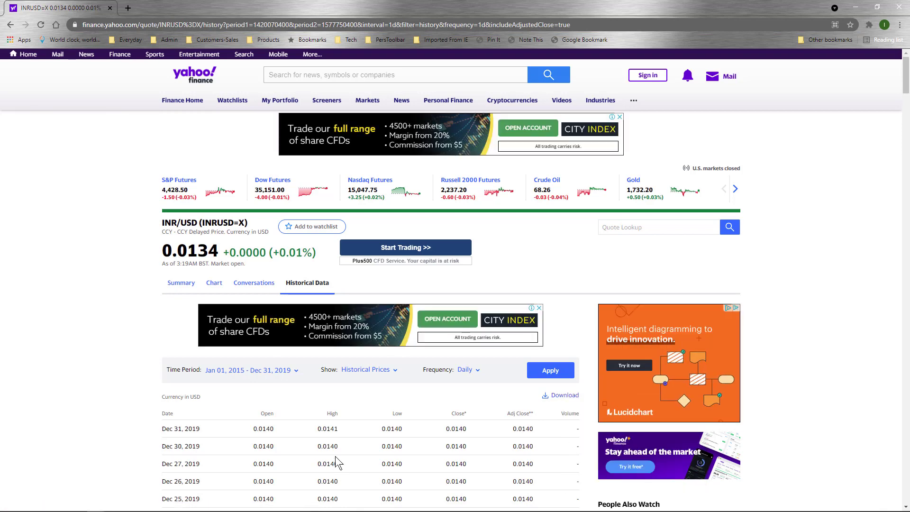
Switch to Altair Monarch Data Prep Studio, add a web file as a data source and paste the copied download URL.
click(392, 507)
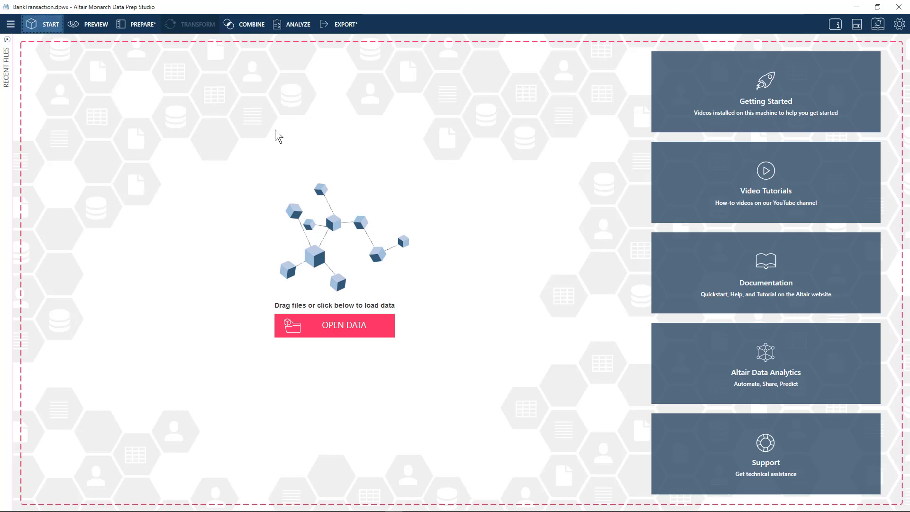
click(89, 22)
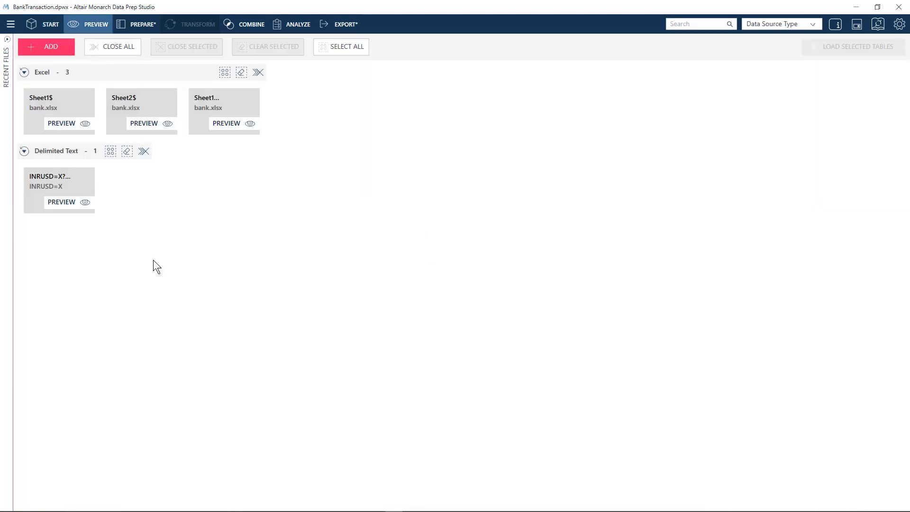
click(51, 46)
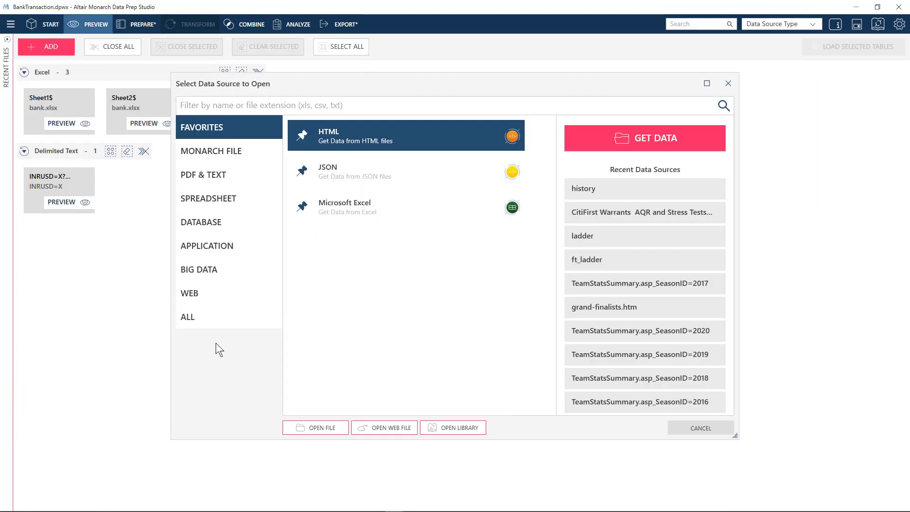
click(394, 428)
right_click(345, 264)
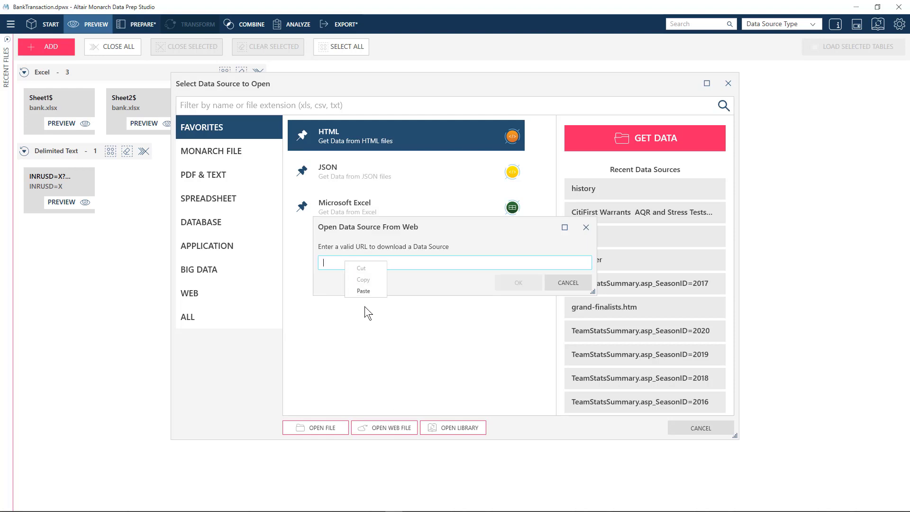
click(358, 290)
Examine the pasted URL from start to end, including its period1, period2 and interval parameters.
key(Home)
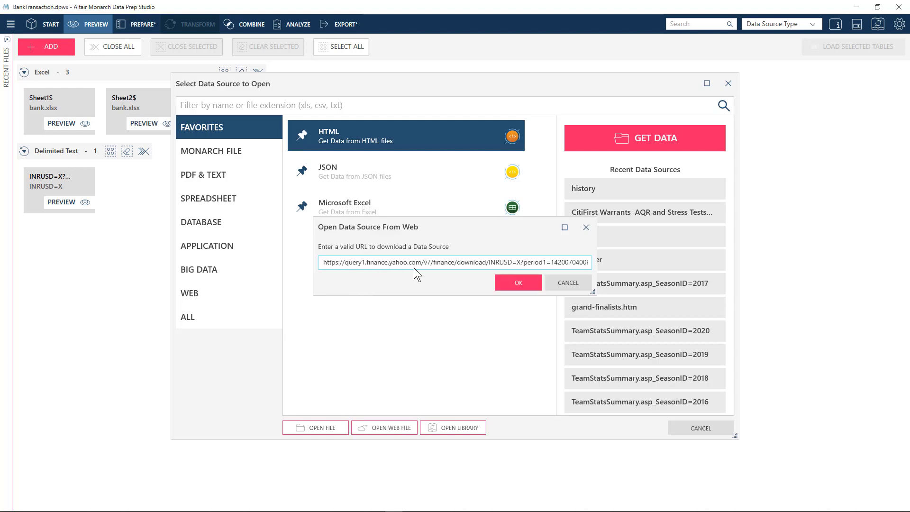
key(End)
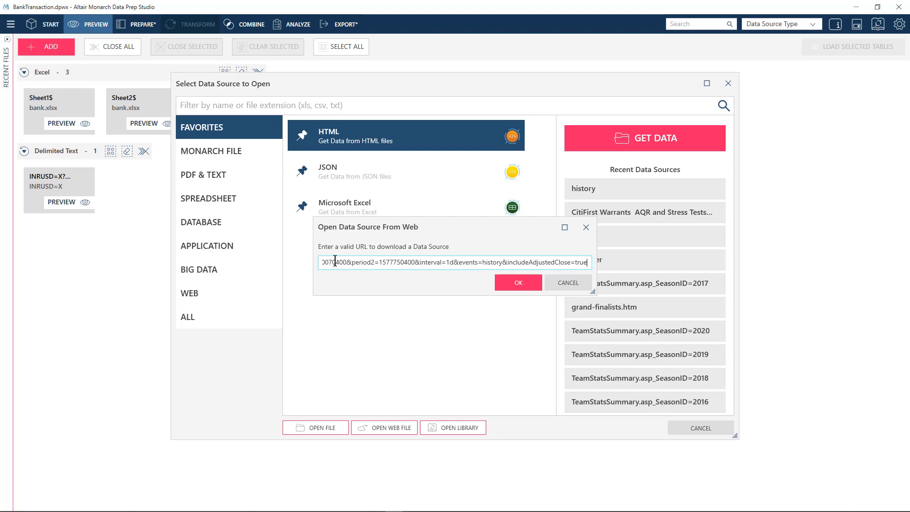
key(ctrl+Left)
key(ctrl+Left)
key(ctrl+Left)
key(ctrl+Left)
key(ctrl+Left)
key(ctrl+Left)
key(ctrl+Left)
key(ctrl+Left)
key(ctrl+Left)
key(ctrl+Left)
key(ctrl+Left)
key(ctrl+Left)
key(ctrl+Left)
key(ctrl+Left)
key(ctrl+Left)
key(ctrl+Left)
key(ctrl+Left)
key(ctrl+Left)
key(ctrl+Left)
key(ctrl+Left)
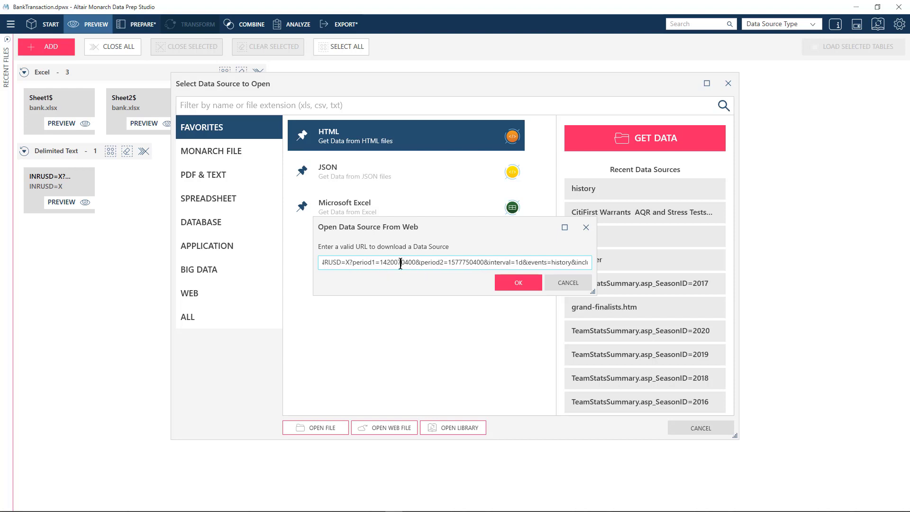
double_click(401, 264)
click(486, 262)
key(End)
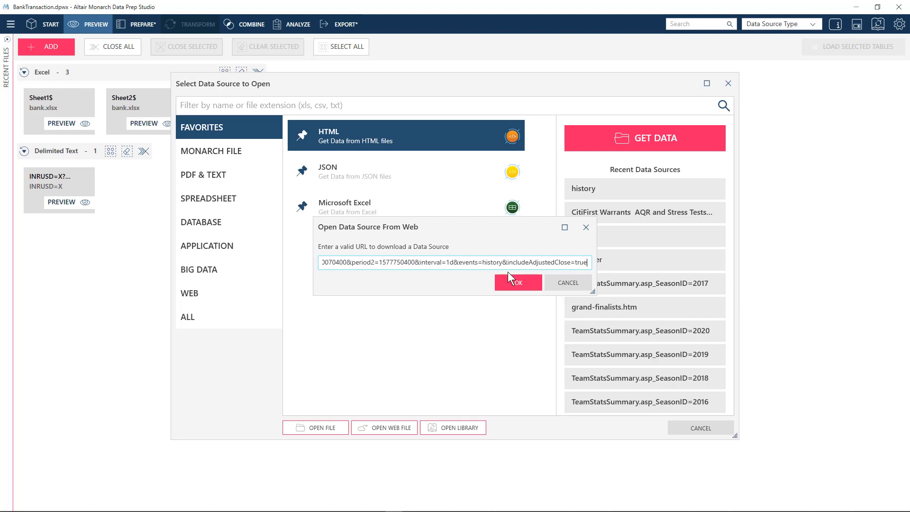
Confirm the web data source and preview the newly added INRUSD=X table.
click(510, 285)
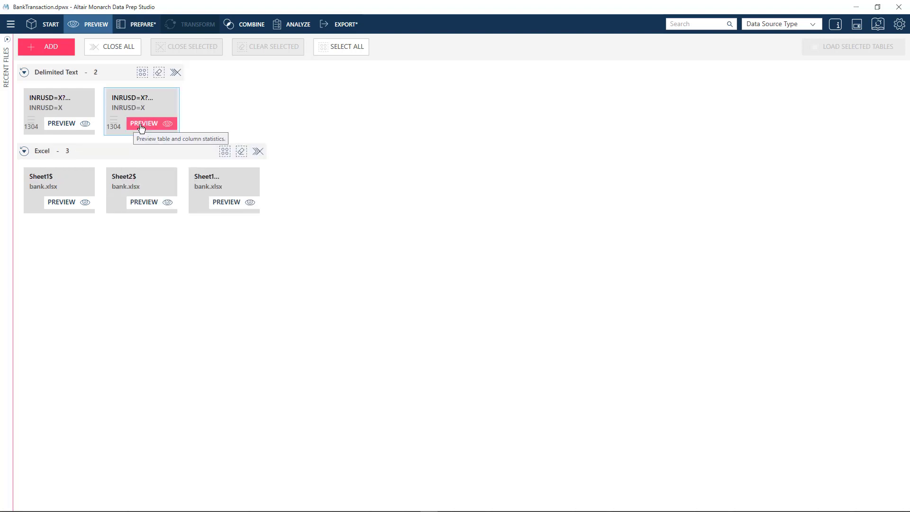
click(141, 124)
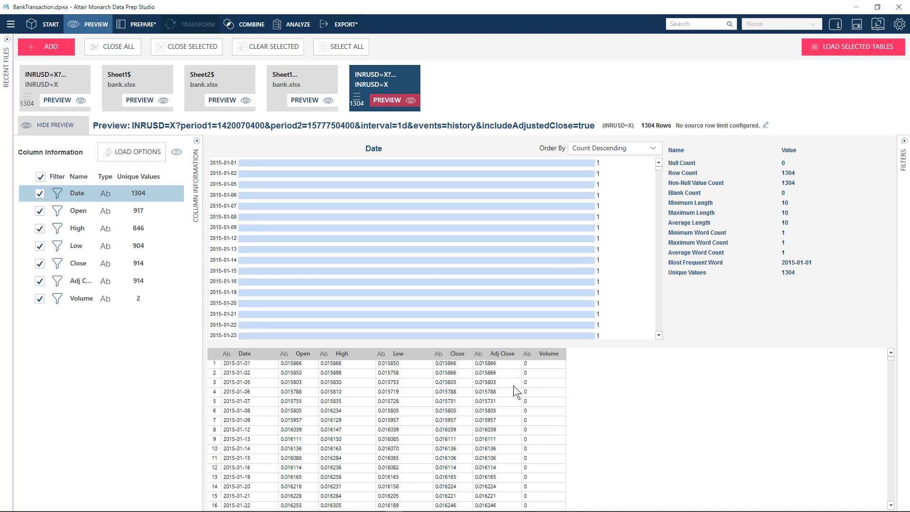
Review the historical prices on the Yahoo Finance page, then return to Monarch and show the Close column's statistics.
key(alt+Tab)
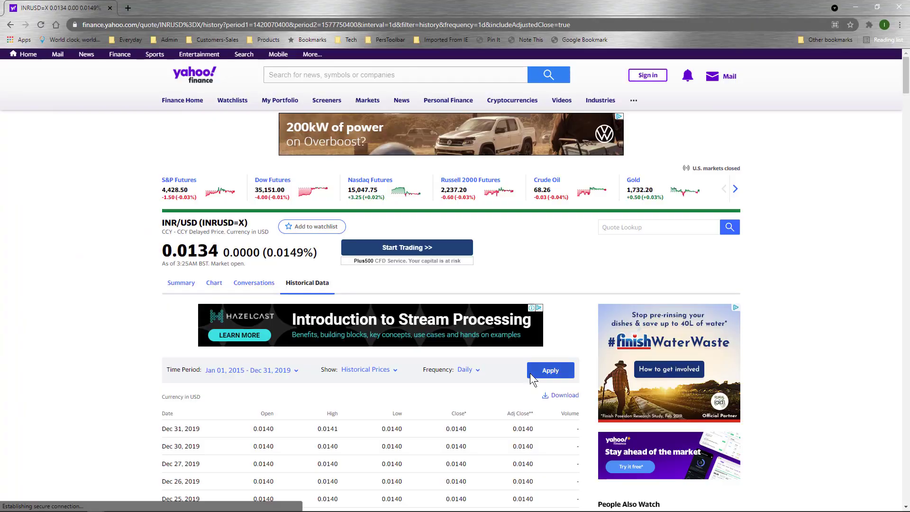
scroll(368, 329, down, 4)
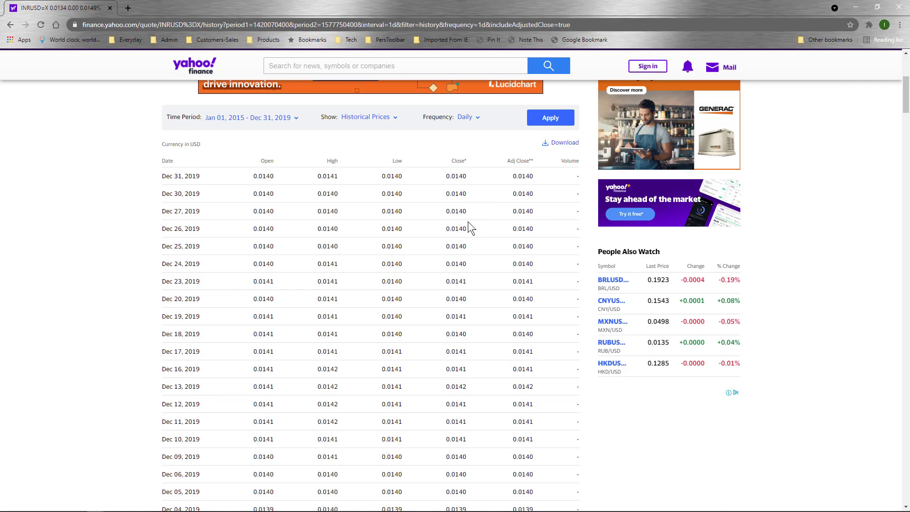
key(alt+Tab)
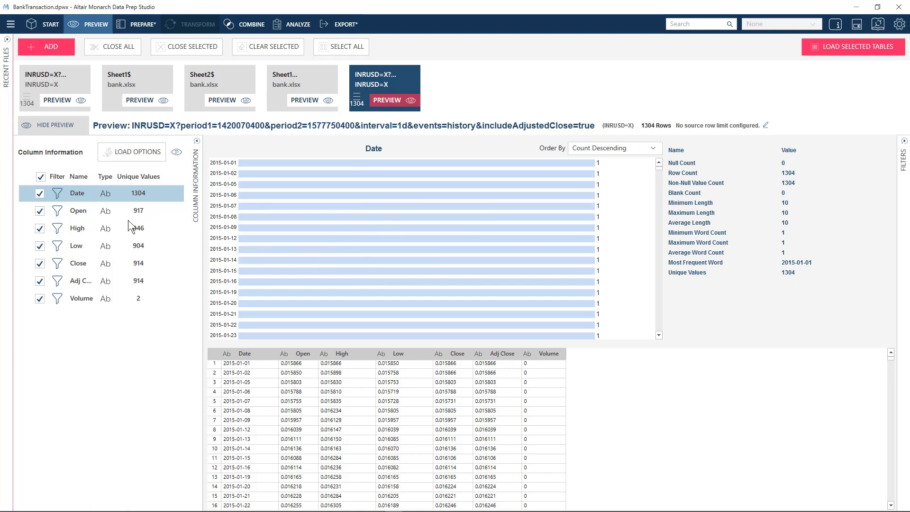
click(77, 264)
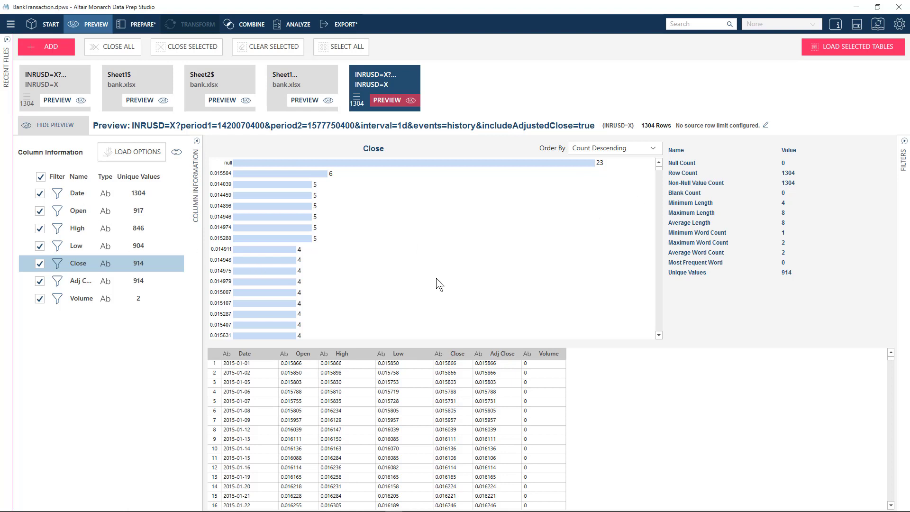
Exclude the Open, High, Low, Adj Close and Volume columns from the INRUSD=X table.
click(39, 211)
click(40, 228)
click(39, 246)
click(39, 280)
click(40, 298)
scroll(550, 375, down, 8)
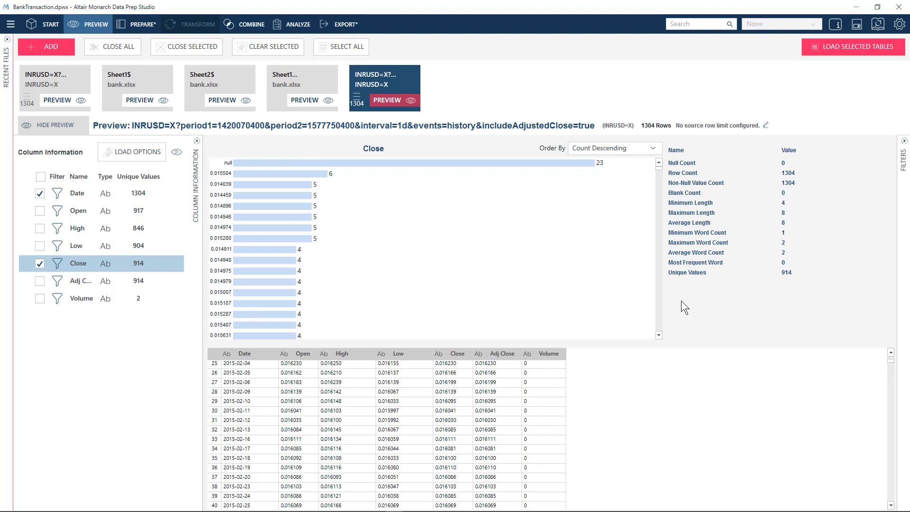
Check the raw source text of the INRUSD=X file and load the selected table for preparation.
click(177, 154)
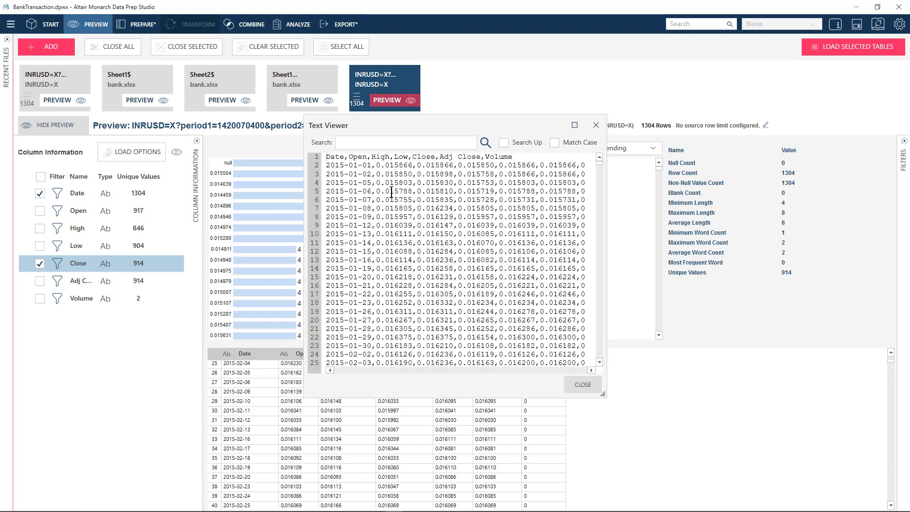
click(596, 125)
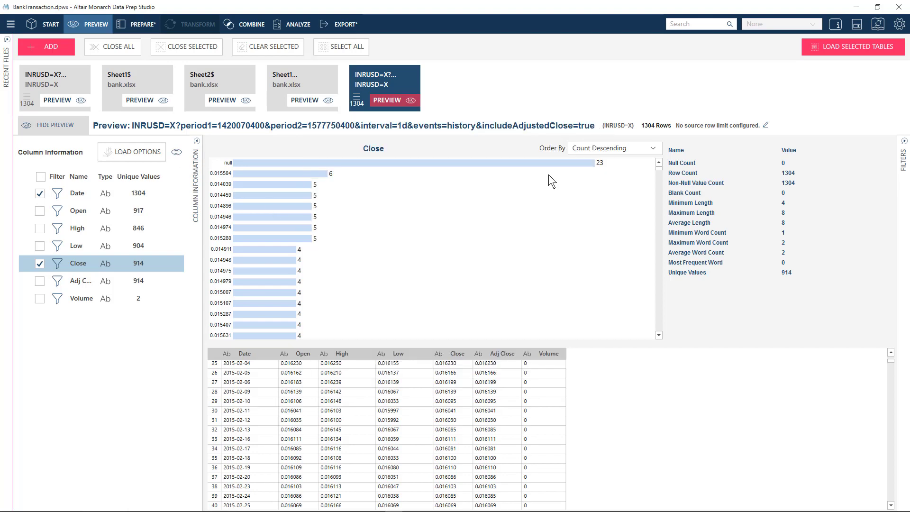
click(844, 46)
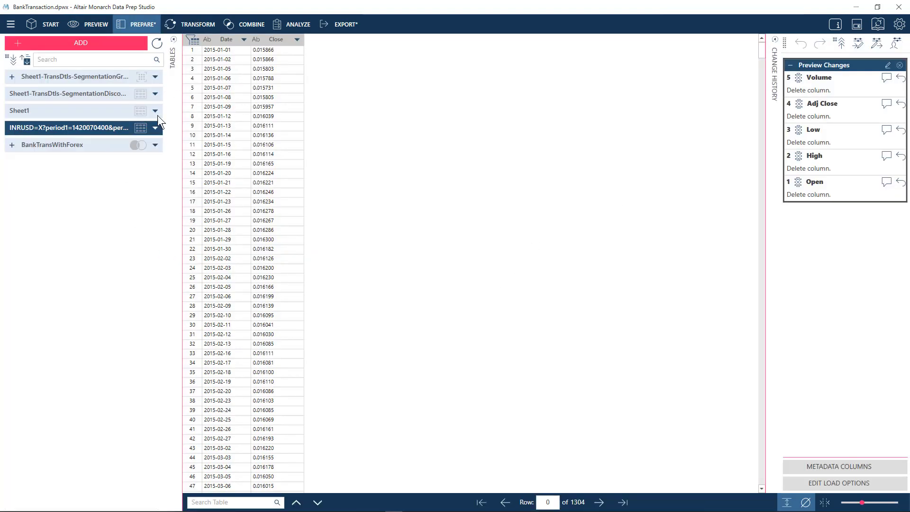
Rename the loaded INRUSD=X table as ind-usr.
double_click(101, 129)
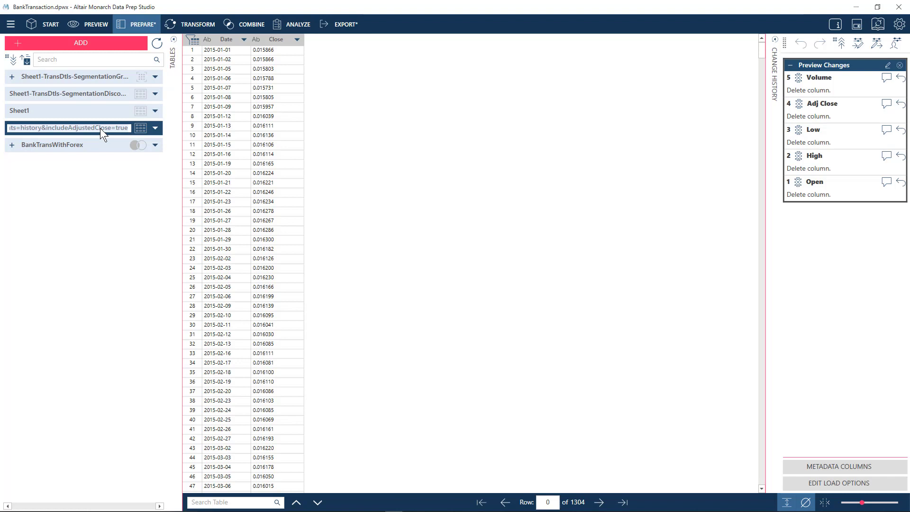
text(in)
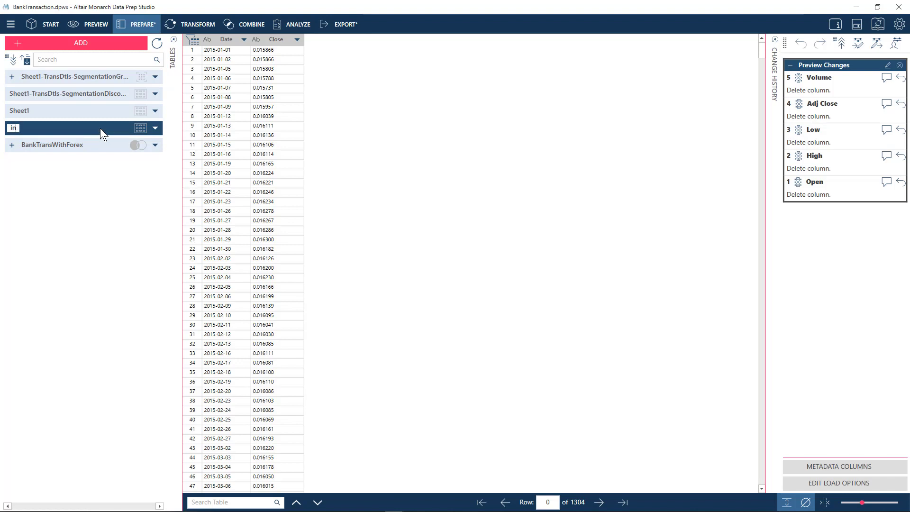
text(d-usr)
key(Return)
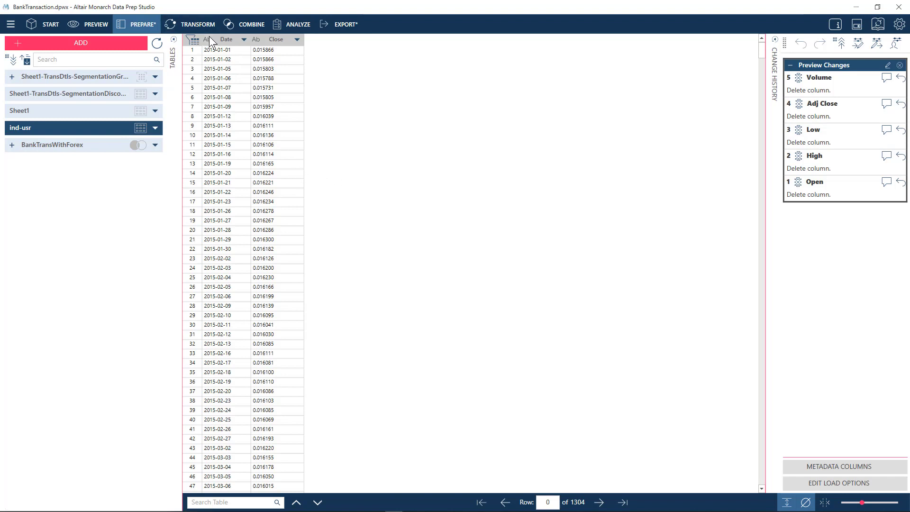
Convert the ind-usr table's Date column to Date/Time and its Close column to Numeric.
drag(208, 37, 209, 46)
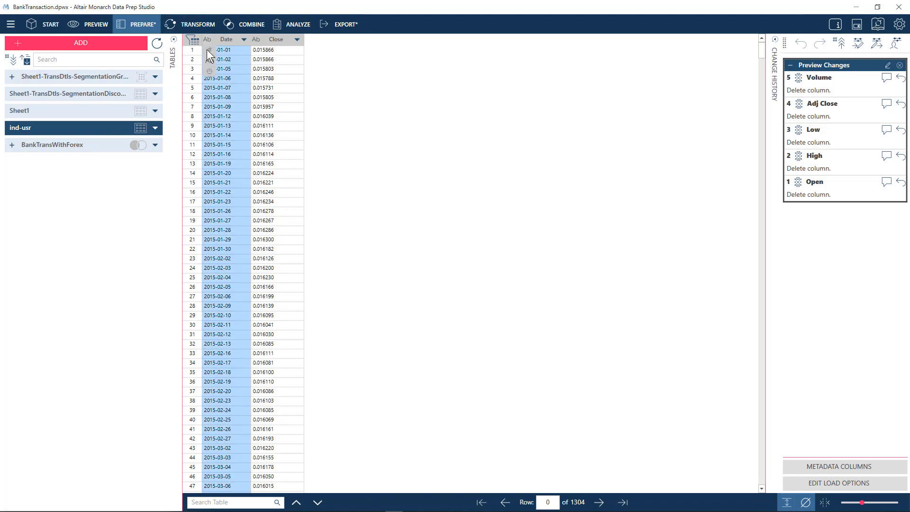
click(210, 70)
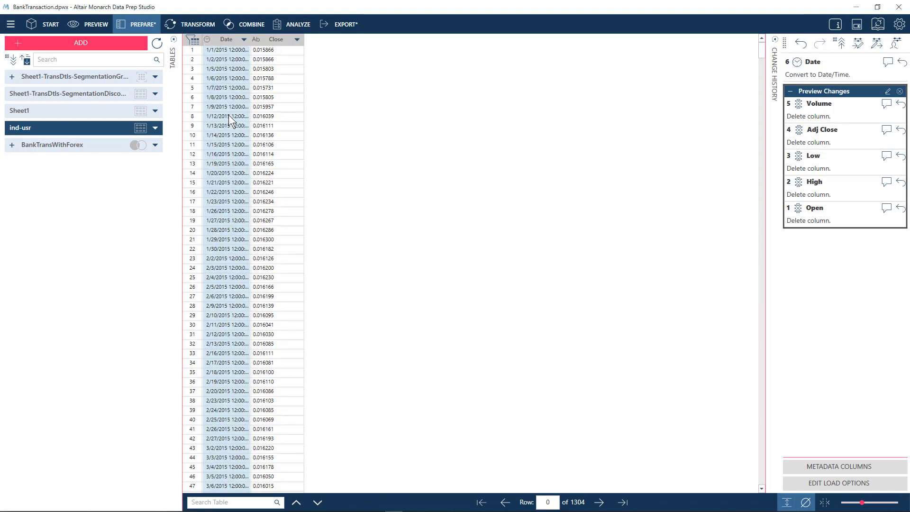
click(258, 41)
click(260, 50)
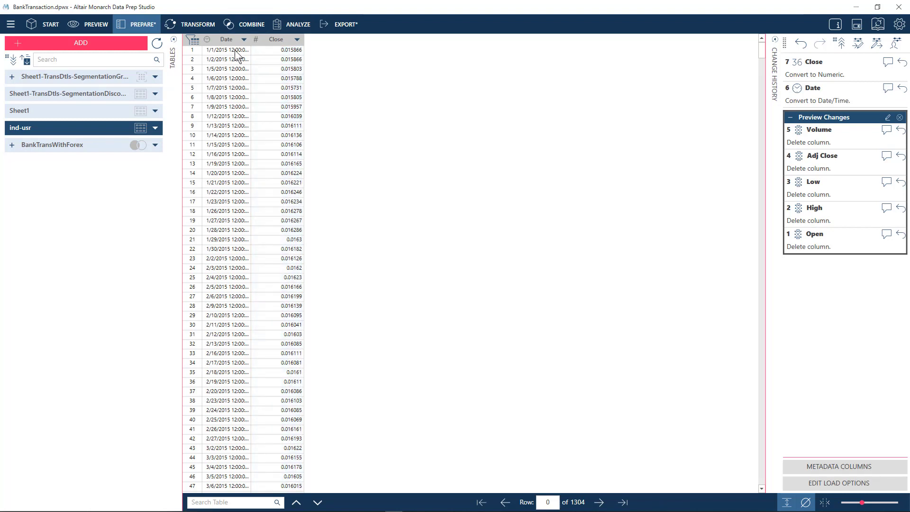
Show the Date column's statistics to check the highest and lowest dates.
click(245, 40)
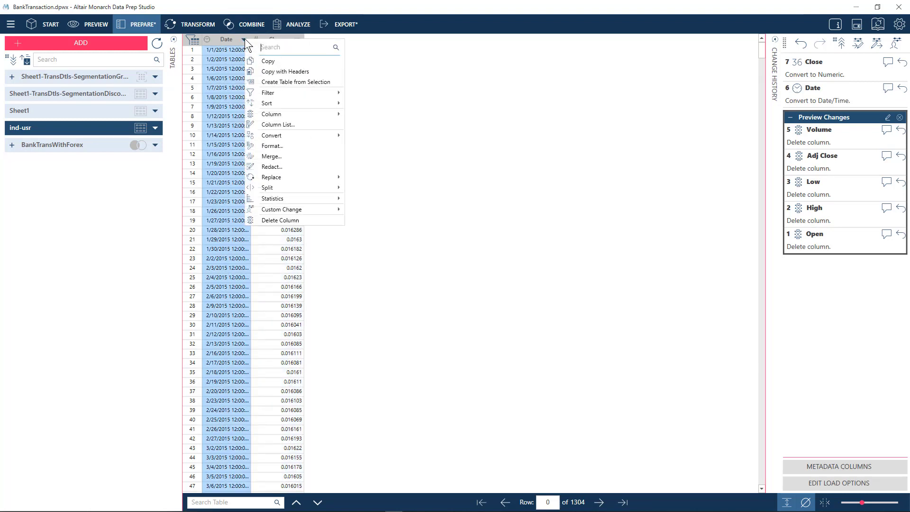
mouse_move(274, 200)
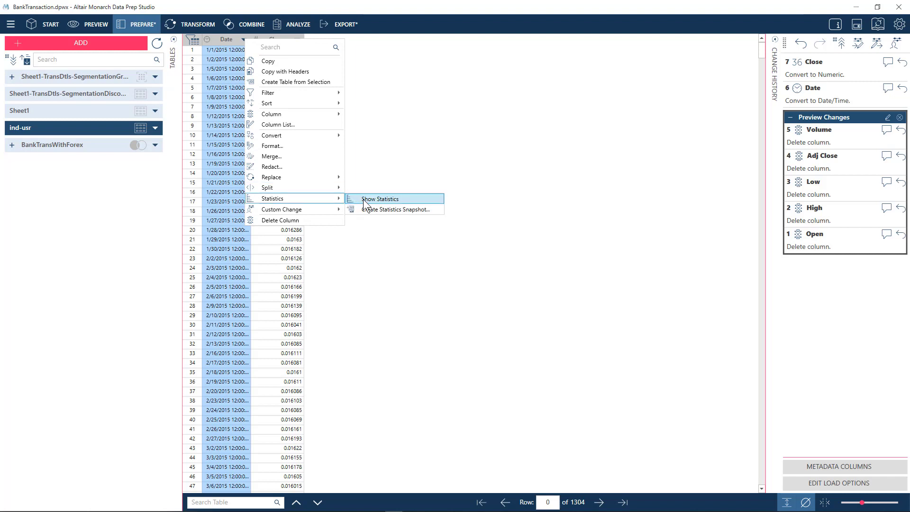
click(365, 200)
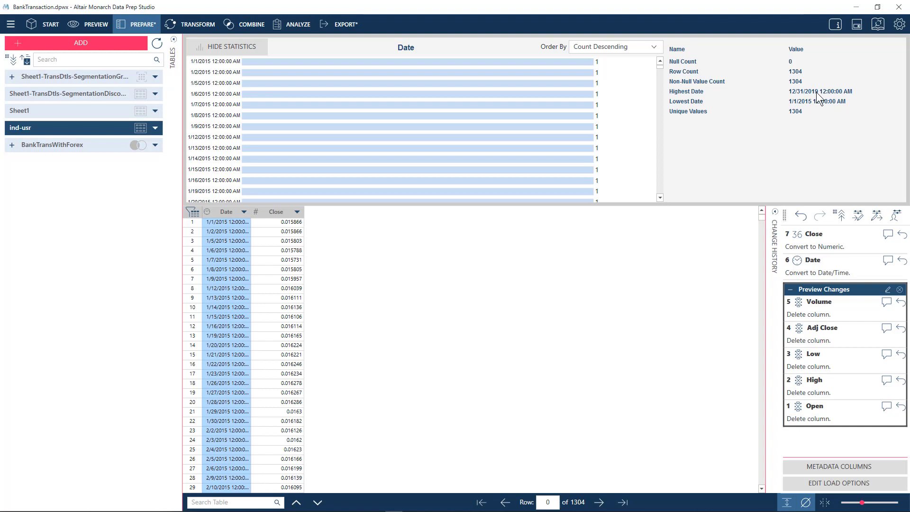
Examine the Close column's statistics for null values, then hide the statistics.
key(Right)
click(297, 211)
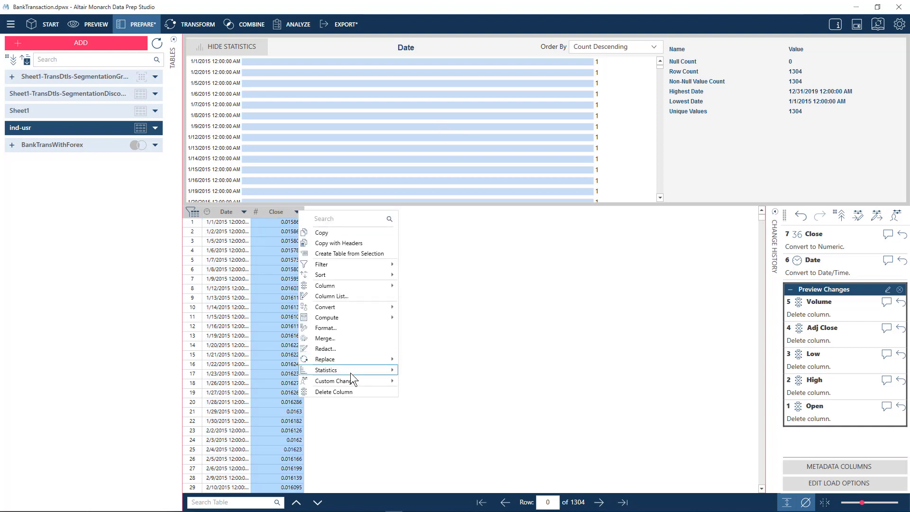
mouse_move(350, 370)
click(419, 372)
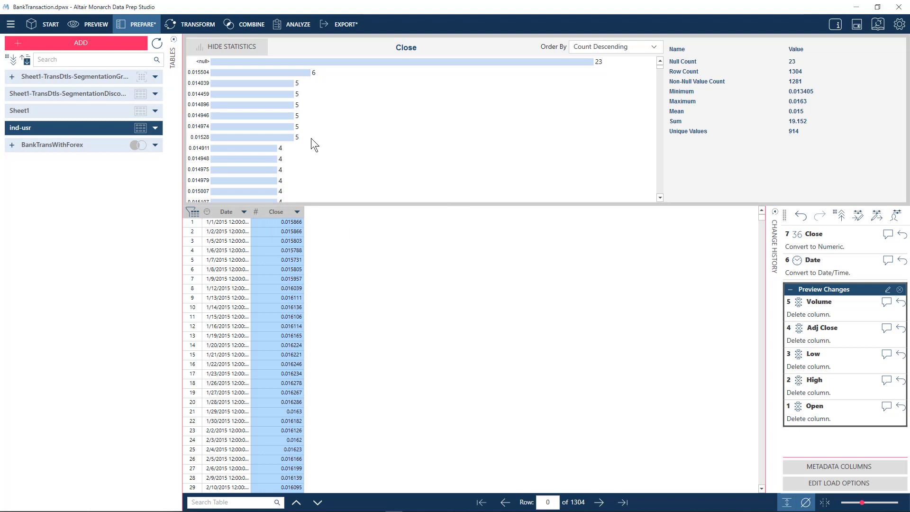
click(297, 214)
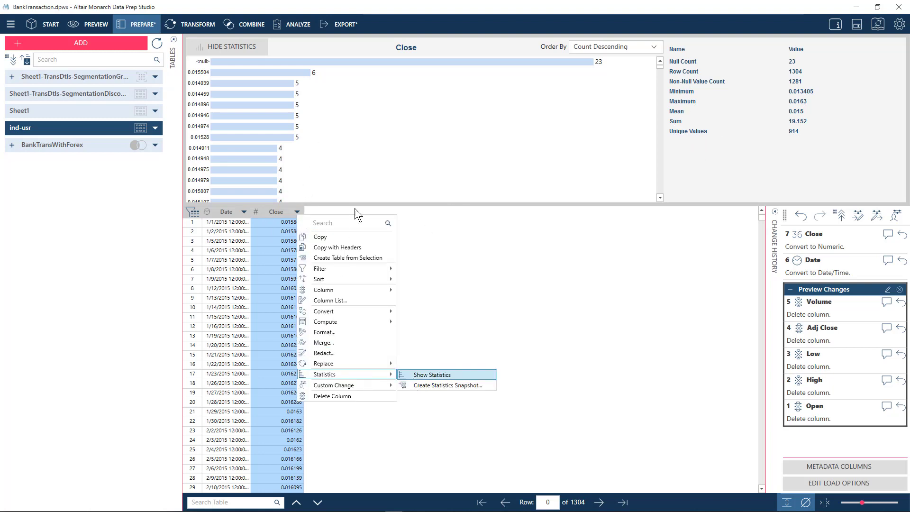
click(229, 47)
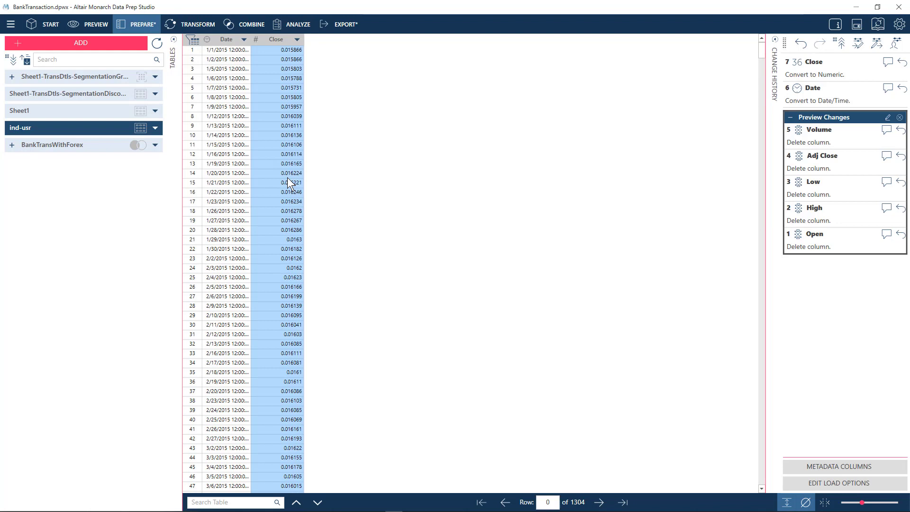
Add a CSV export for the ind-usr table.
click(156, 126)
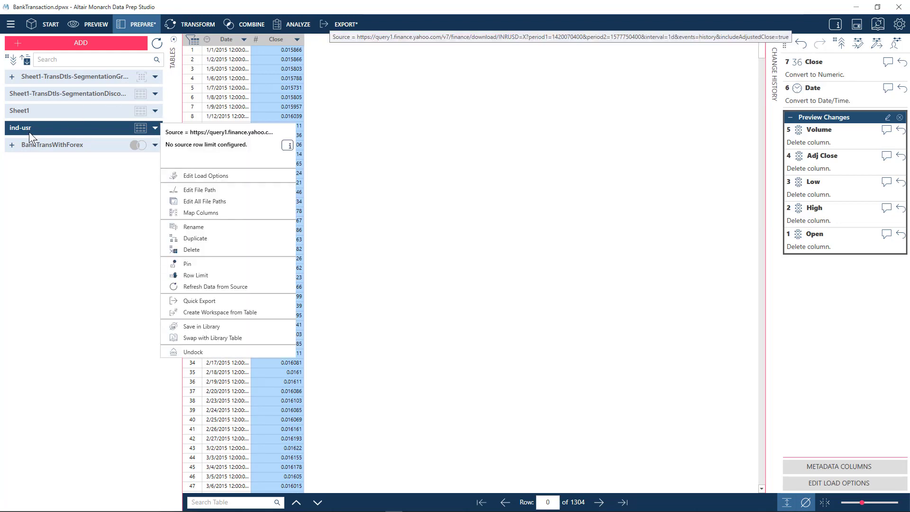
click(336, 24)
click(337, 24)
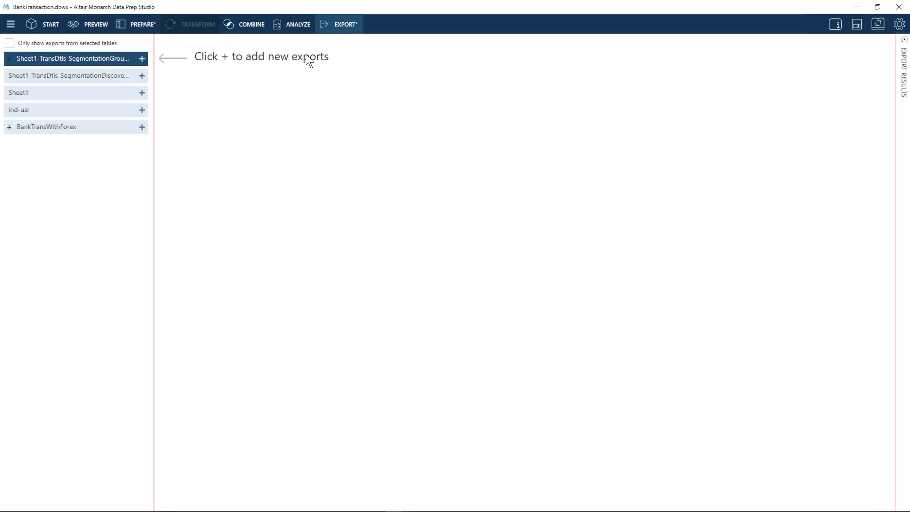
click(15, 109)
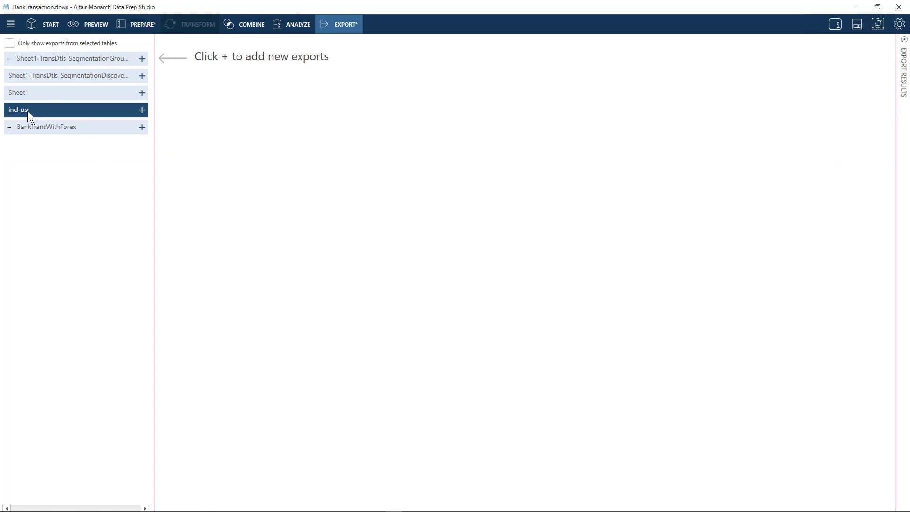
click(141, 110)
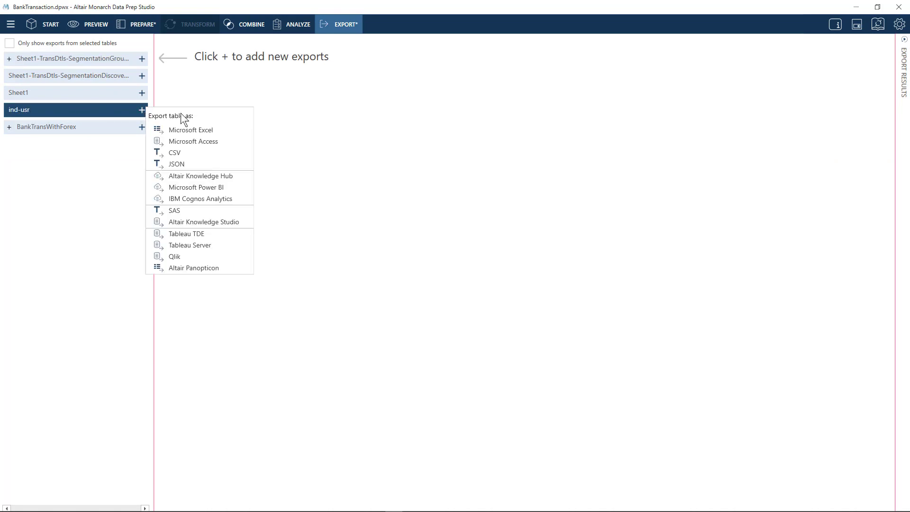
click(201, 152)
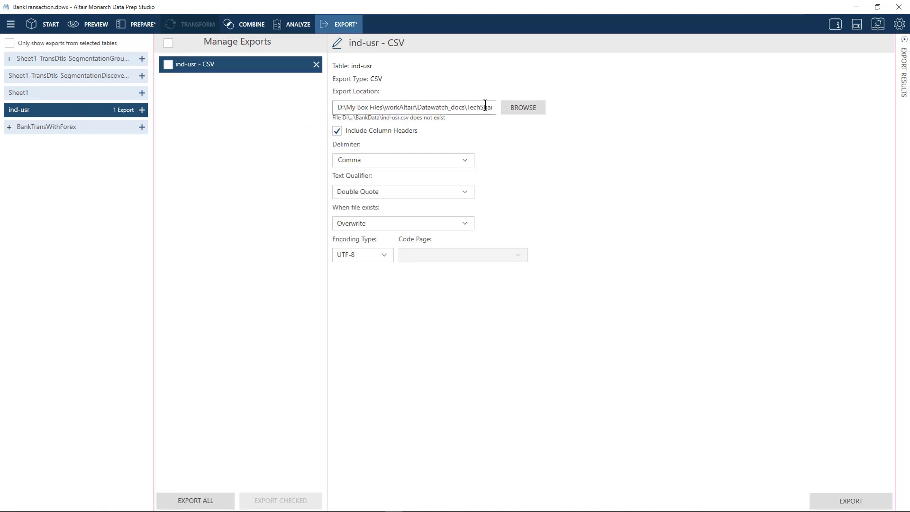
Check the export location and export the table to ind-usr.csv in the BankData folder with comma delimiter and column headers.
click(513, 112)
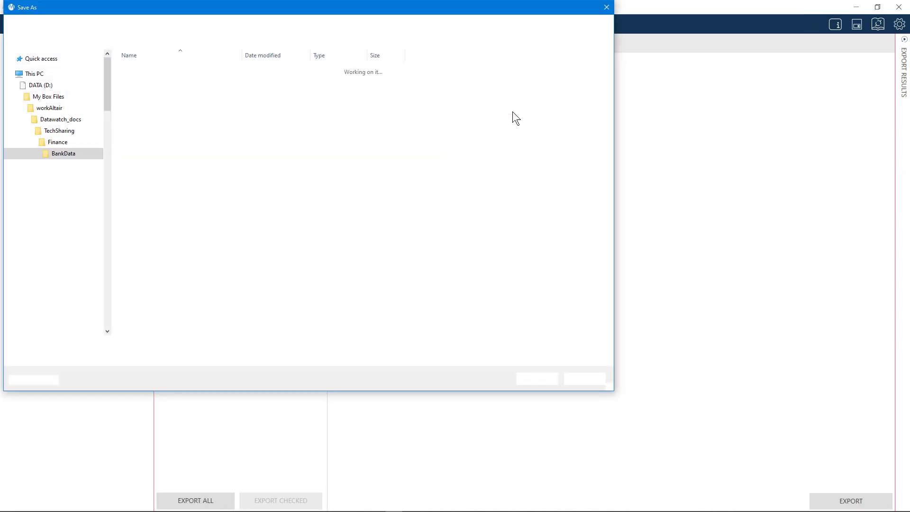
click(605, 8)
click(470, 108)
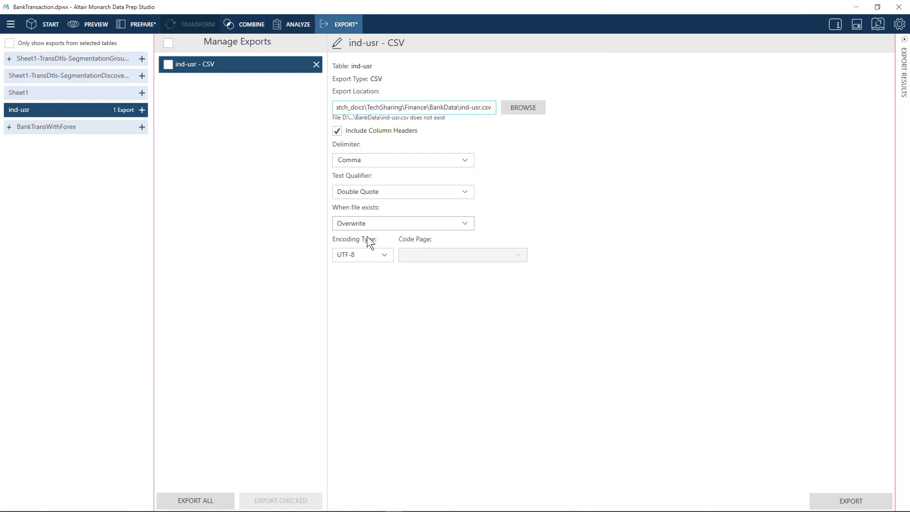
click(837, 501)
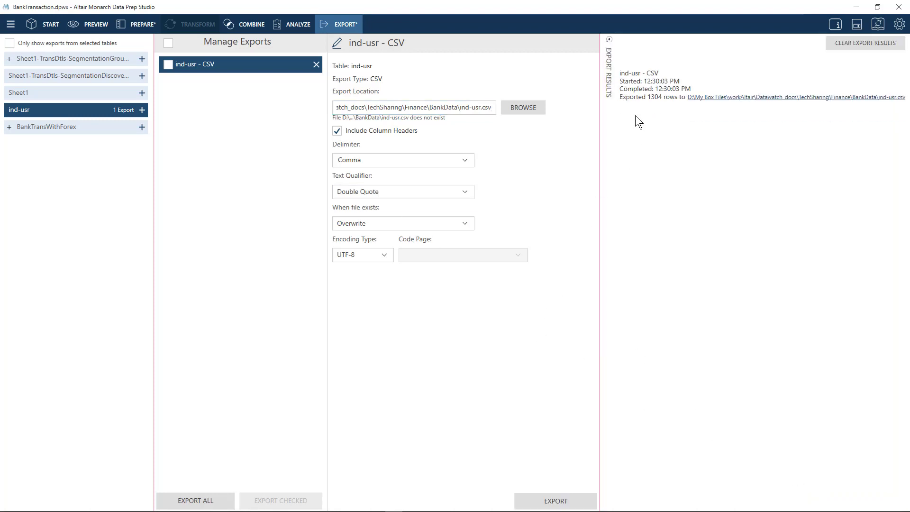
Switch to File Explorer, go to the BankData folder and open inr_usd.csv in EditPlus to examine its contents.
click(131, 505)
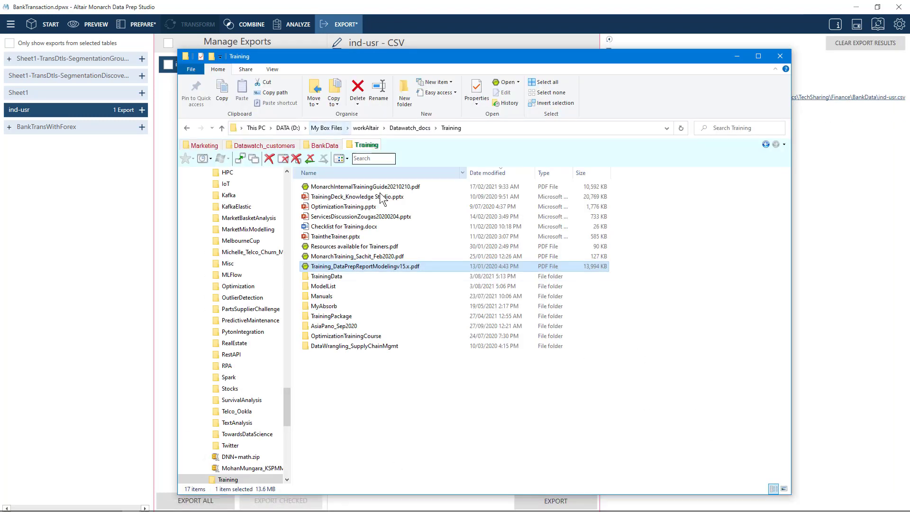
click(326, 145)
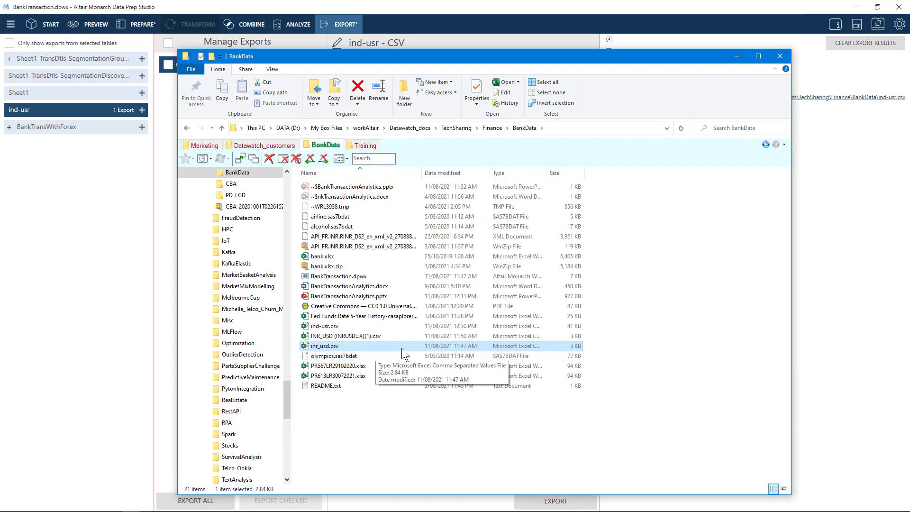
right_click(400, 348)
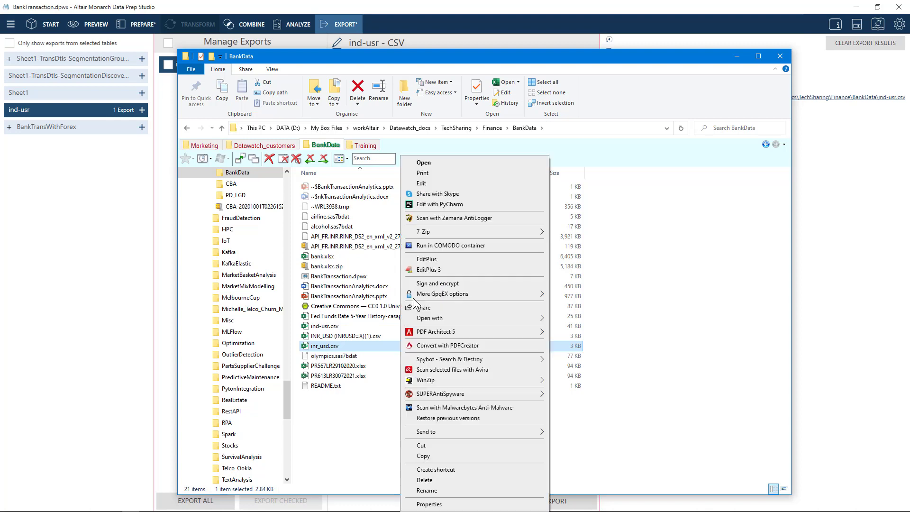
click(548, 322)
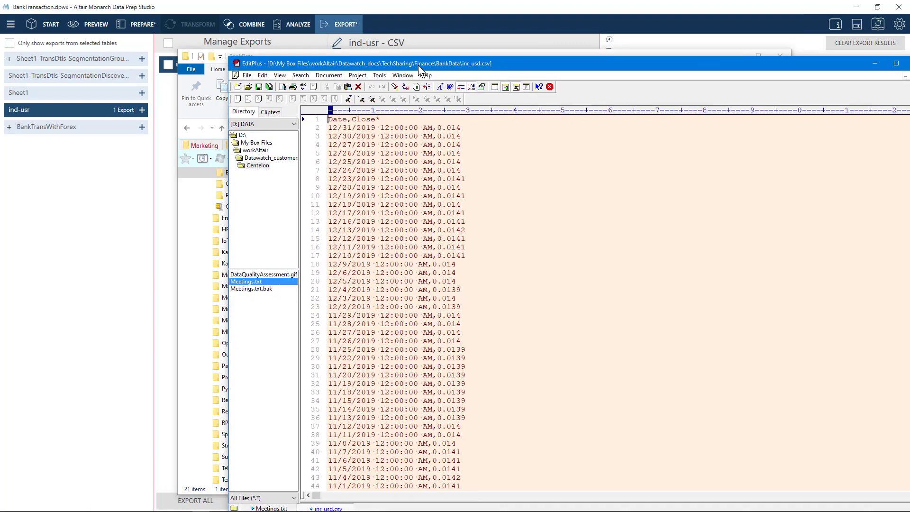
drag(418, 65, 282, 50)
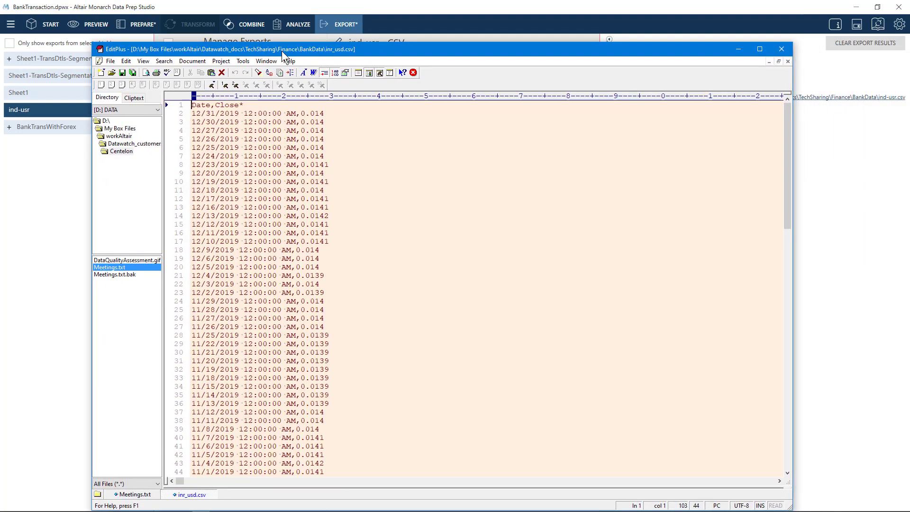